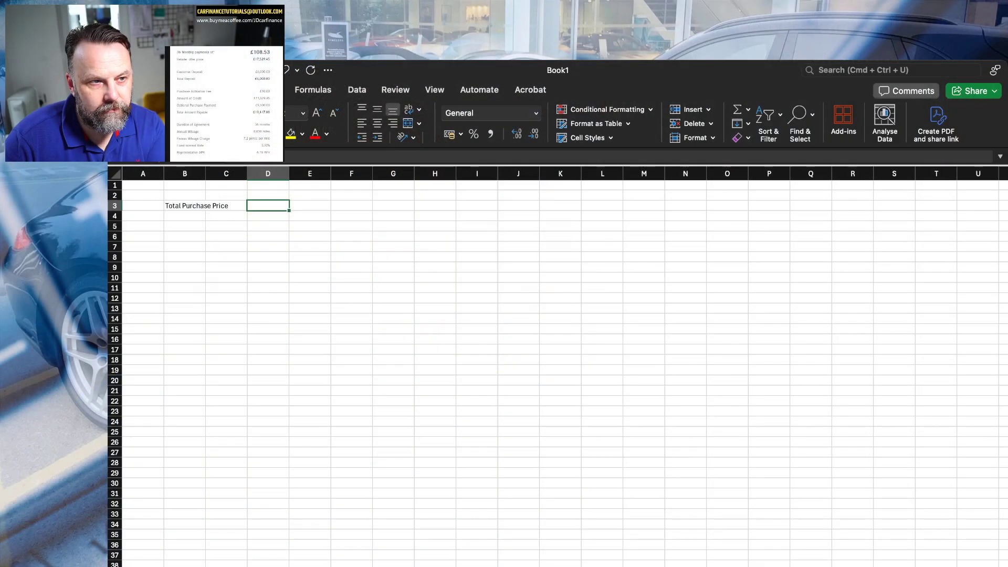
# Enter 17529.45 in D3 as the total purchase price.
pyautogui.write('17529.45')
pyautogui.press('Return')
pyautogui.press('Return')
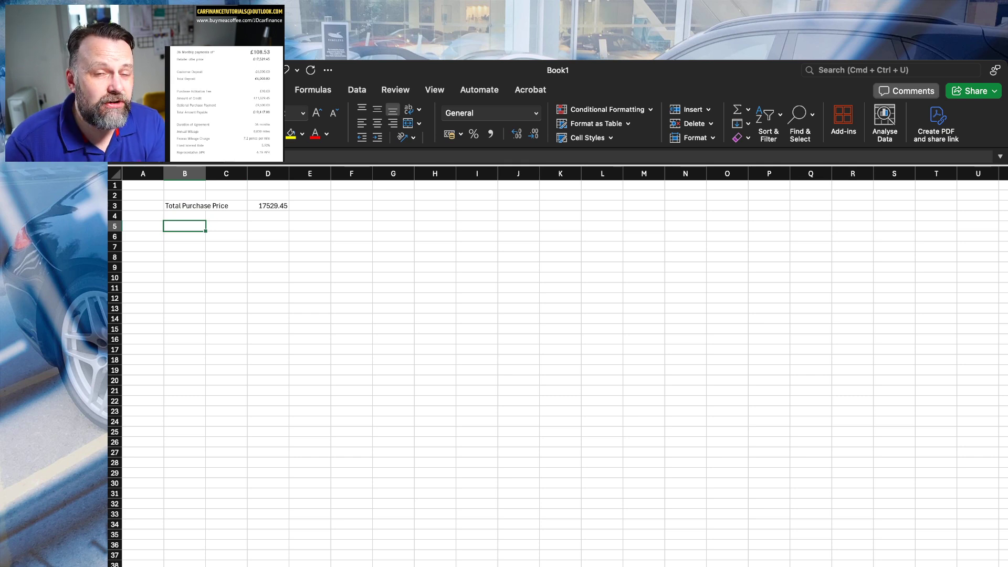
# Fill in row 5 with the label "Total agreement" in B5 and the amount 19417.08 in D5.
pyautogui.press('Right')
pyautogui.press('Right')
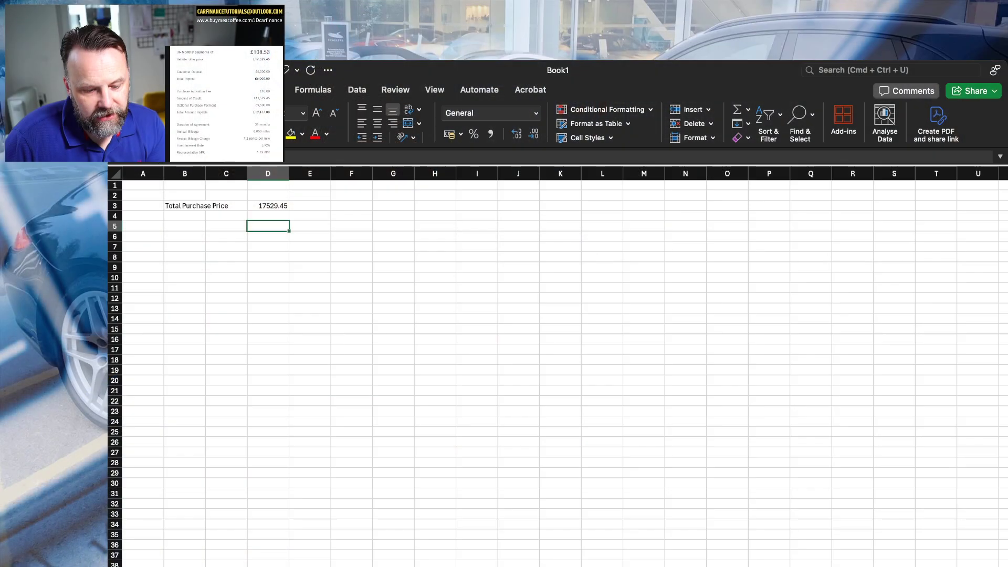
pyautogui.write('19417.08')
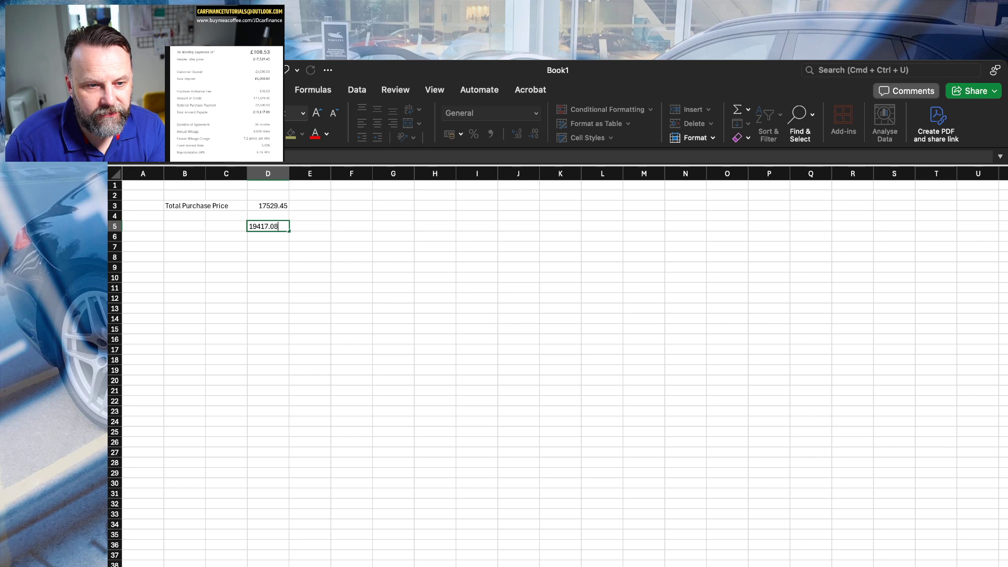
pyautogui.press('Return')
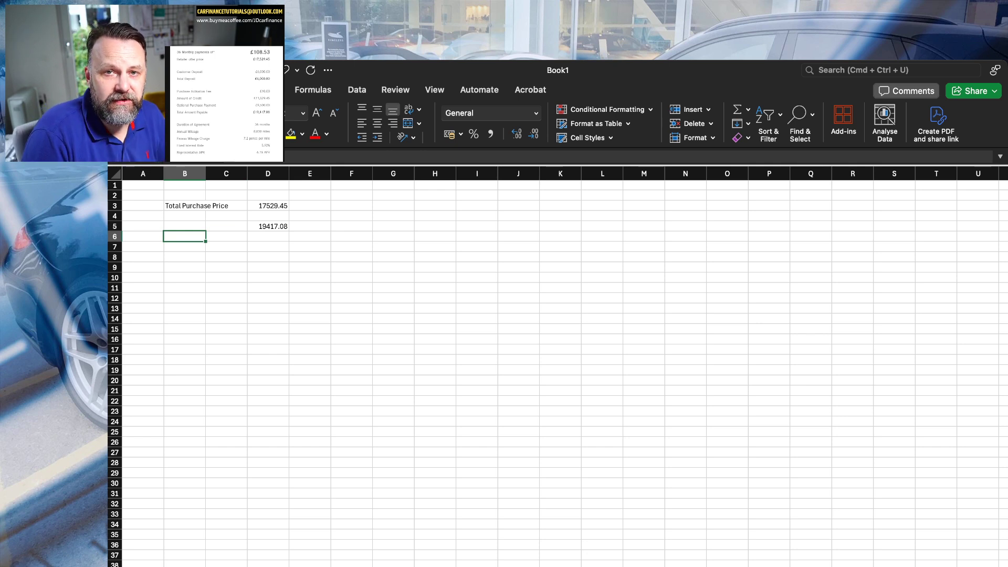
pyautogui.scroll(-10, 558, 366)
pyautogui.scroll(10, 558, 366)
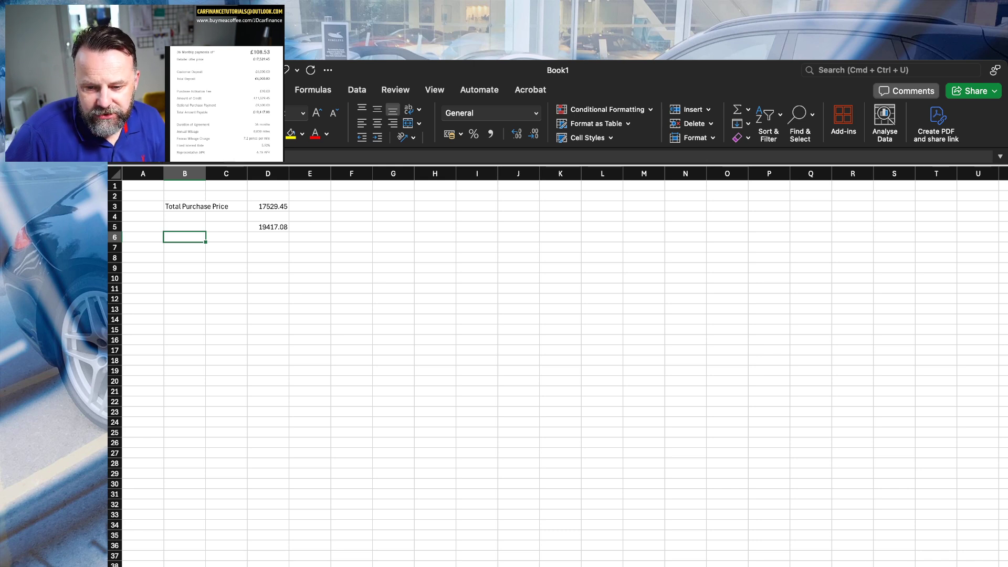
pyautogui.scroll(5, 558, 366)
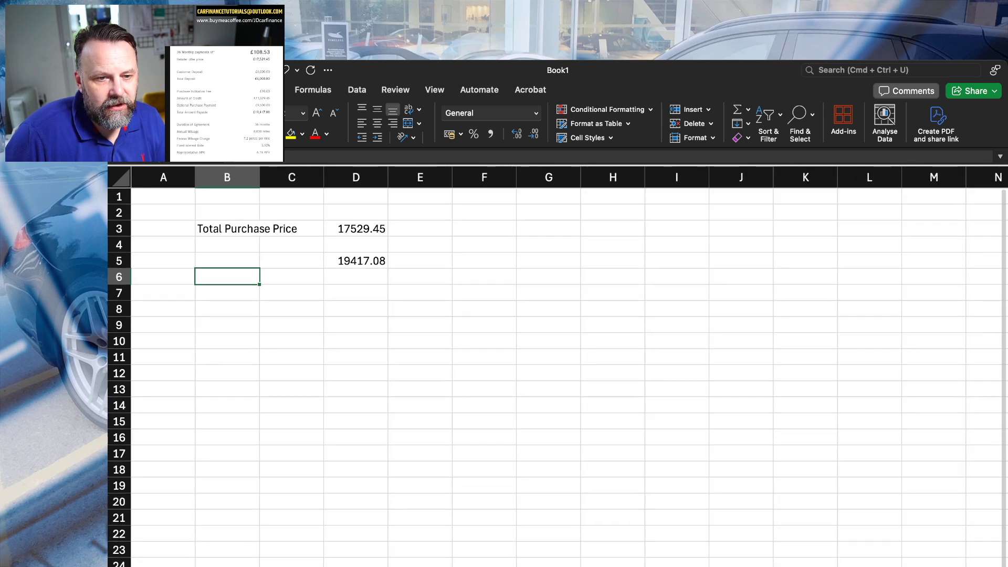
pyautogui.press('Up')
pyautogui.write('Total agreement')
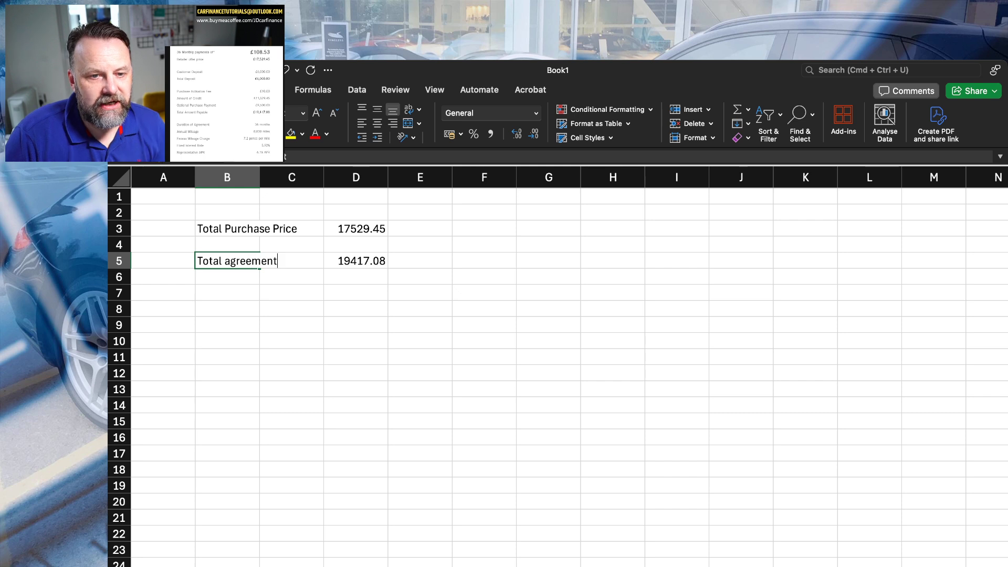
pyautogui.press('Return')
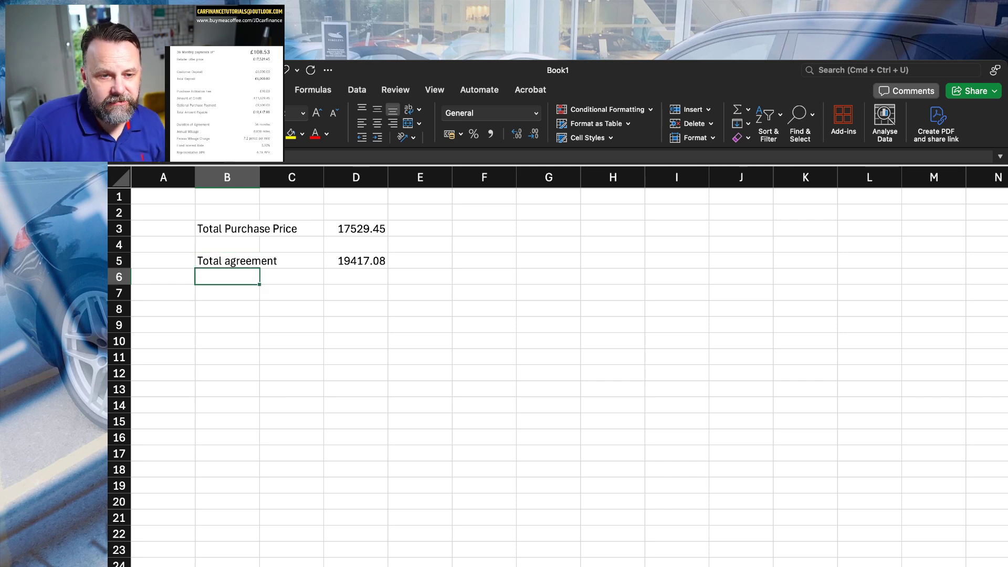
# Add a 50% row in row 7, calculating half of the total agreement in D7 with =D5/2.
pyautogui.press('Down')
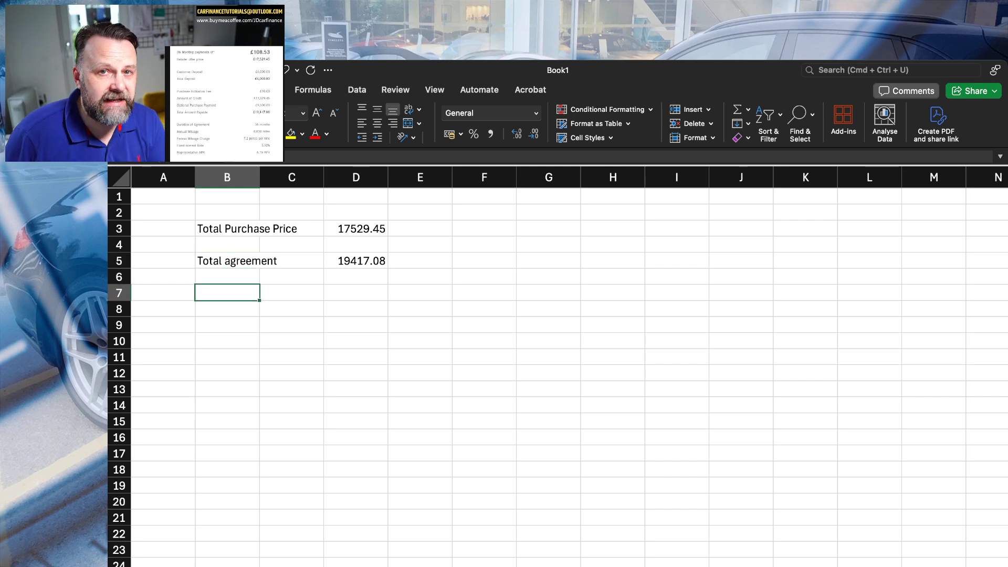
pyautogui.write('50%')
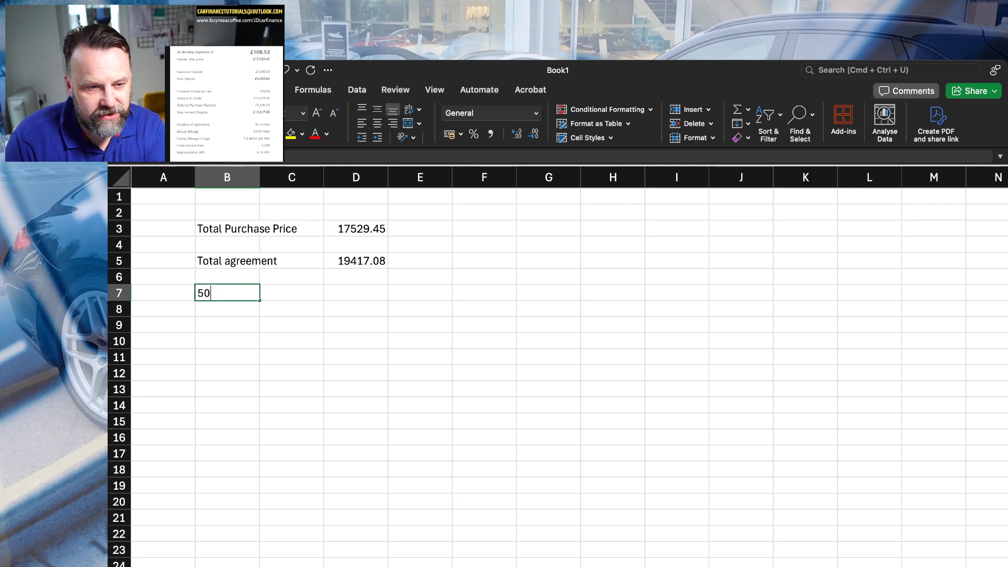
pyautogui.press('Tab')
pyautogui.press('Tab')
pyautogui.write('=')
pyautogui.click(357, 260)
pyautogui.write('/2')
pyautogui.press('Return')
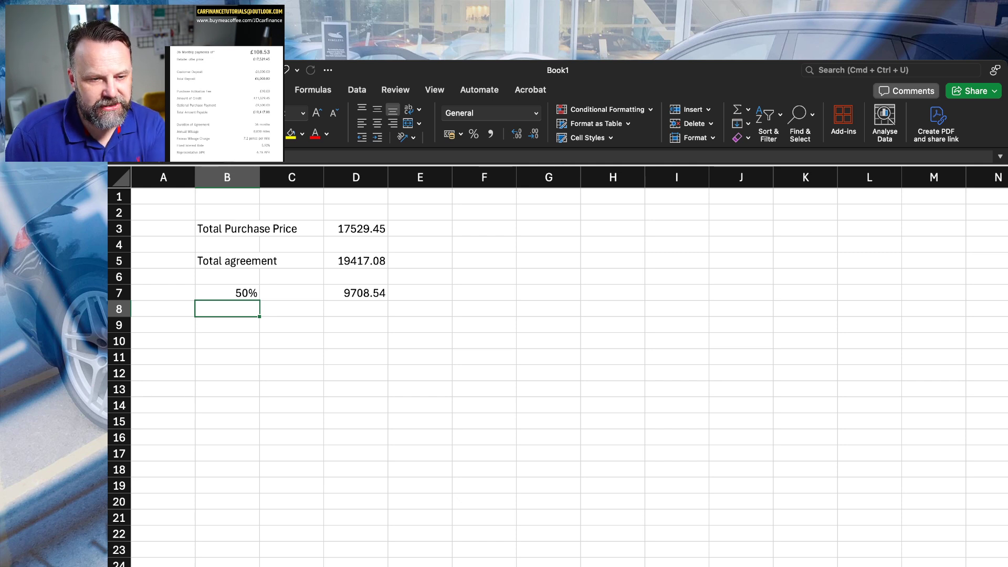
# Add a "Deposit" row in row 9 with the amount 6000 in D9.
pyautogui.press('Down')
pyautogui.write('D')
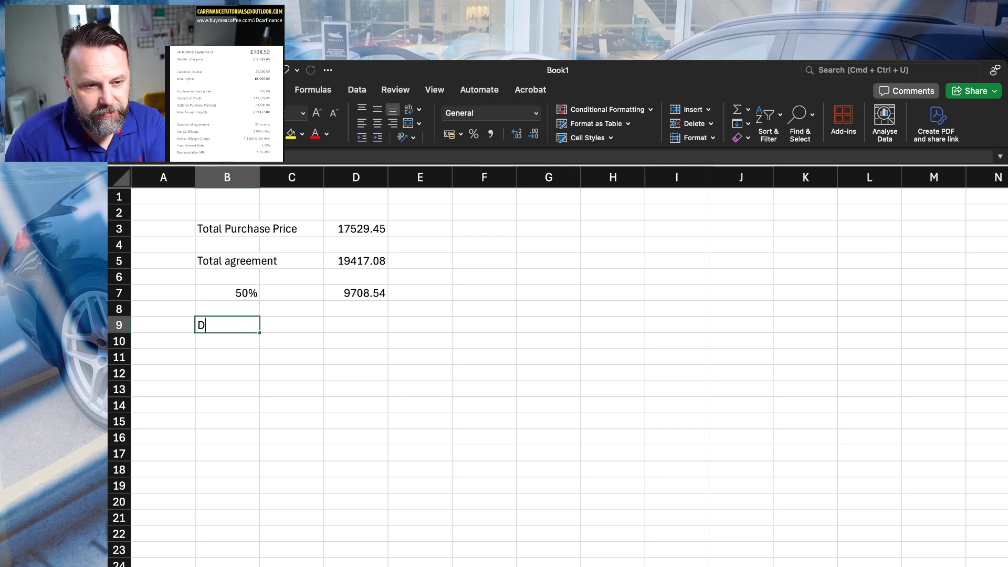
pyautogui.write('eposit')
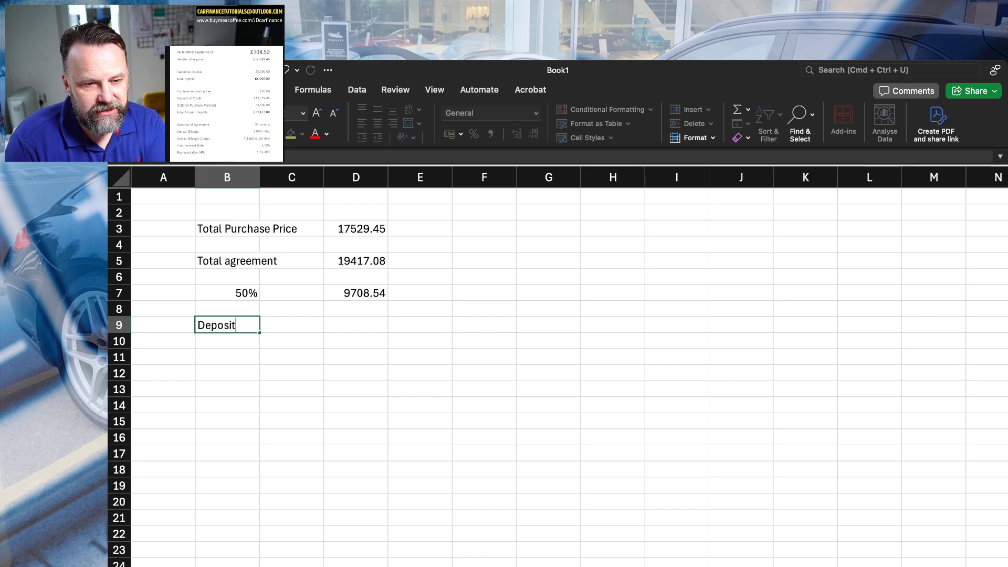
pyautogui.press('Tab')
pyautogui.press('Tab')
pyautogui.write('6000')
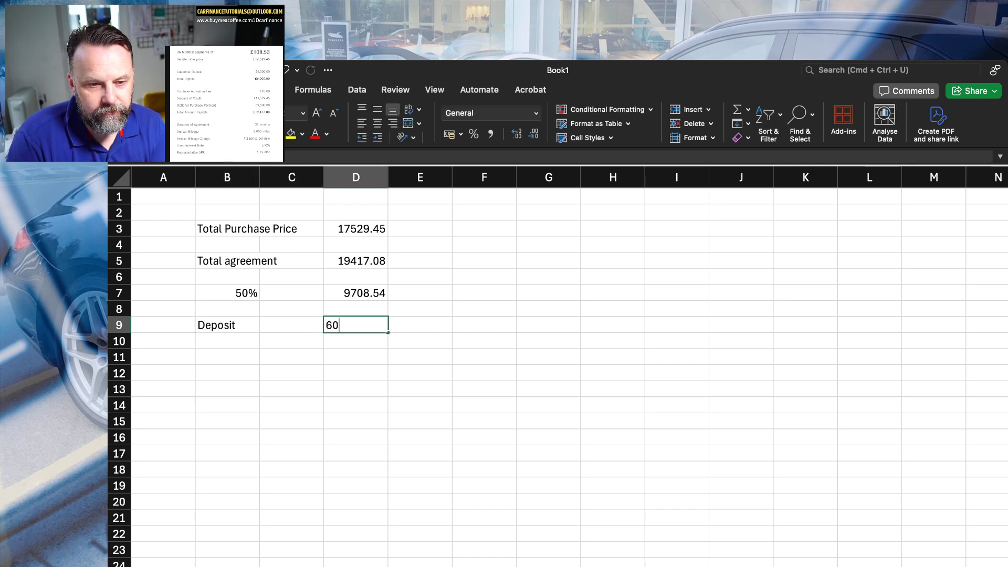
pyautogui.press('Return')
pyautogui.press('Return')
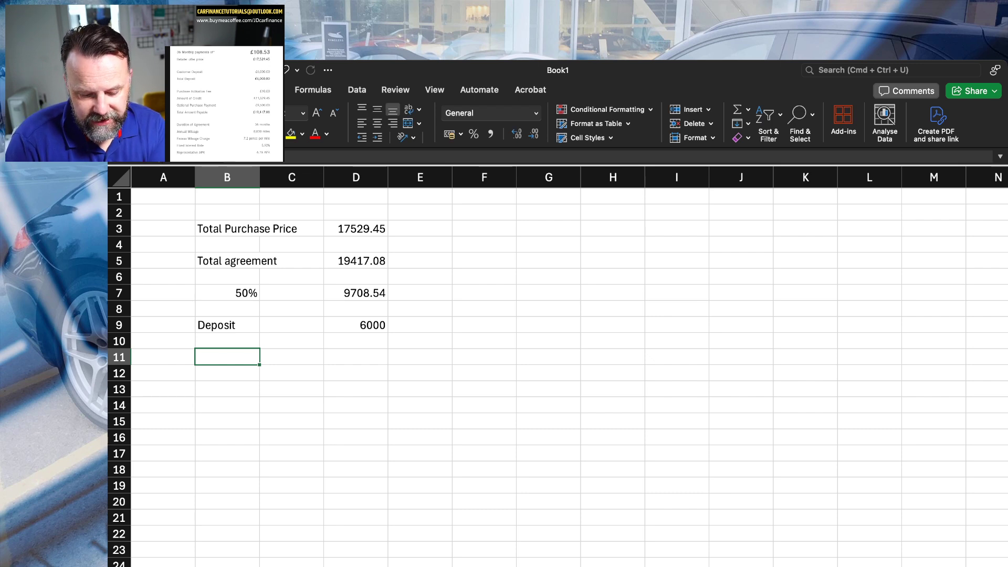
# Add a "Leaves" row in row 11, subtracting the deposit from the 50% amount with =D7-D9 in D11, and make that result bold.
pyautogui.write('Leaves')
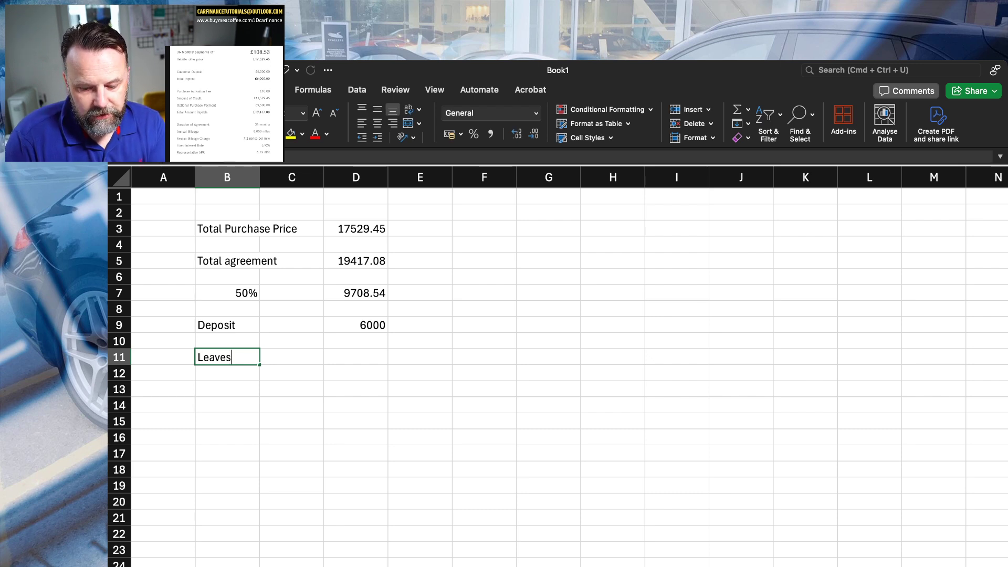
pyautogui.press('Tab')
pyautogui.press('Tab')
pyautogui.write('=')
pyautogui.press('Up')
pyautogui.press('Up')
pyautogui.press('Up')
pyautogui.press('Up')
pyautogui.press('Up')
pyautogui.press('Down')
pyautogui.write('-')
pyautogui.press('Up')
pyautogui.press('Up')
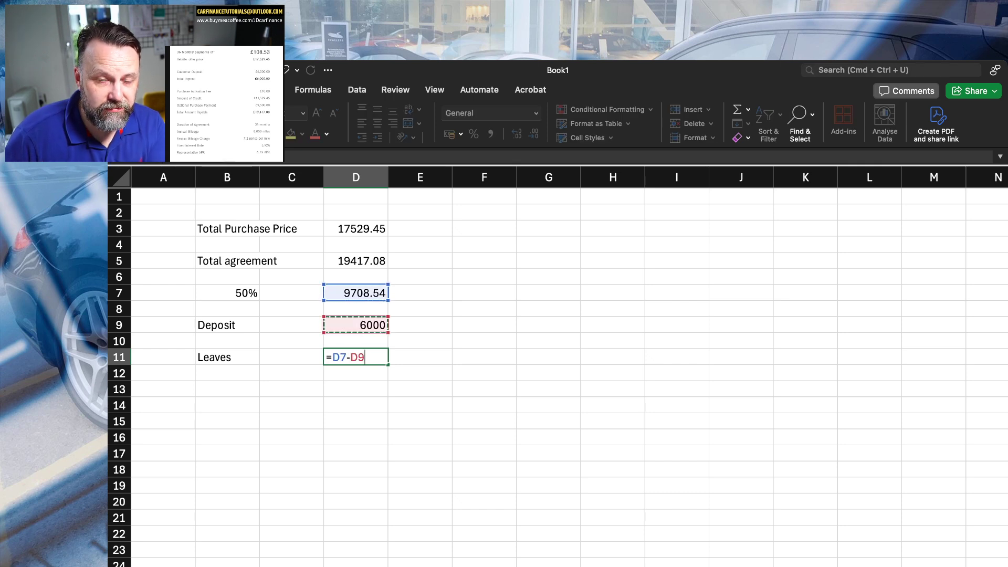
pyautogui.press('Return')
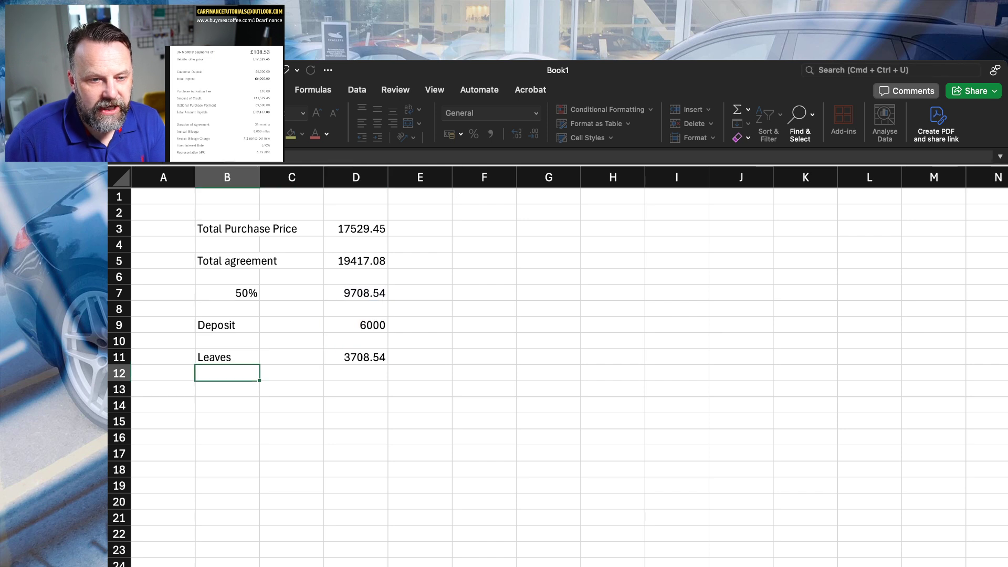
pyautogui.click(356, 357)
pyautogui.press('super+b')
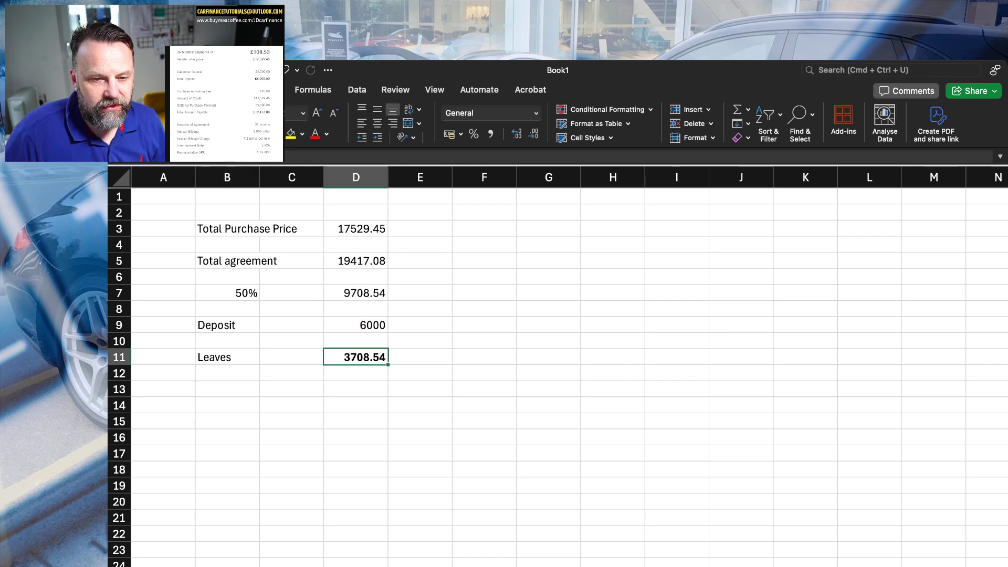
# Add a "28 payments" row in row 13 with the monthly payment 108.53 in D13.
pyautogui.click(292, 389)
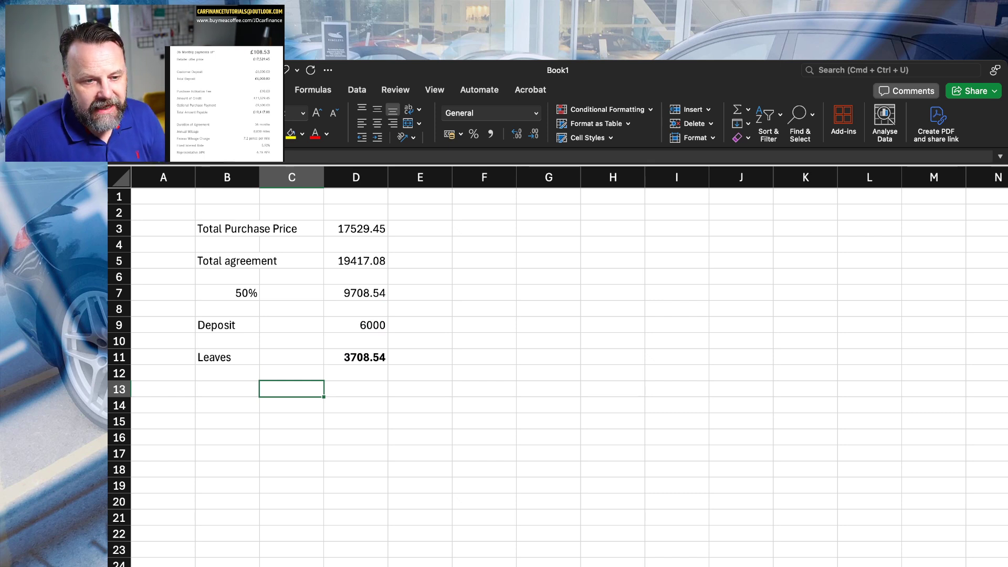
pyautogui.click(226, 389)
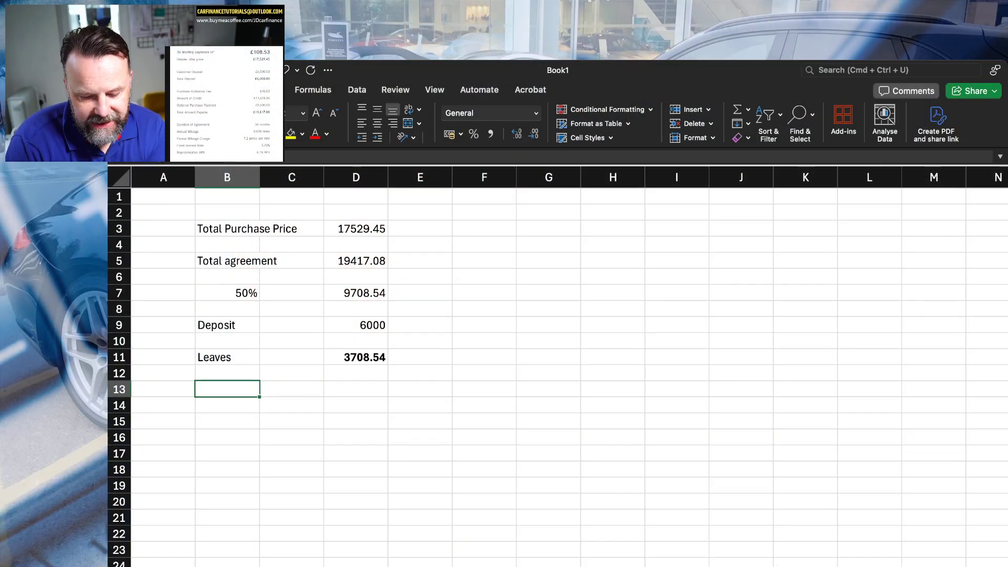
pyautogui.write('28 payments')
pyautogui.press('Tab')
pyautogui.press('Tab')
pyautogui.write('108.53')
pyautogui.press('Return')
pyautogui.press('Return')
# Calculate the total of the 28 payments in D15 with =D13*28 and make it bold.
pyautogui.press('Tab')
pyautogui.press('Tab')
pyautogui.write('=')
pyautogui.press('Up')
pyautogui.press('Up')
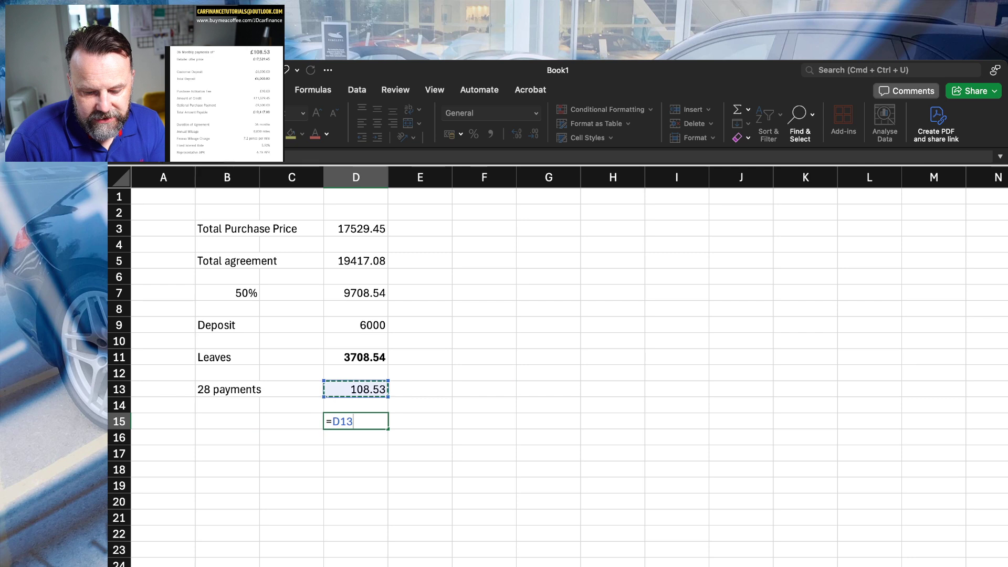
pyautogui.write('*')
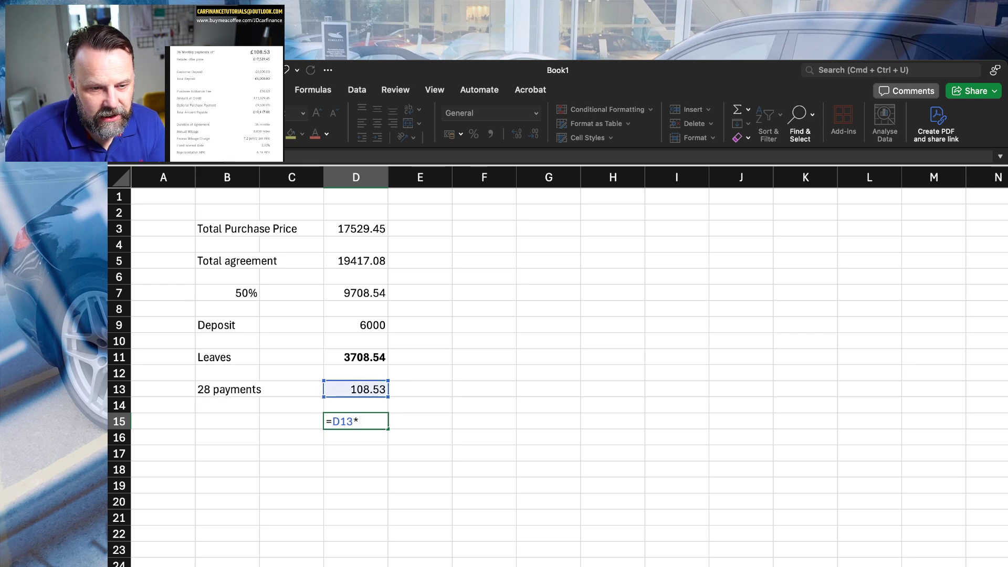
pyautogui.write('28')
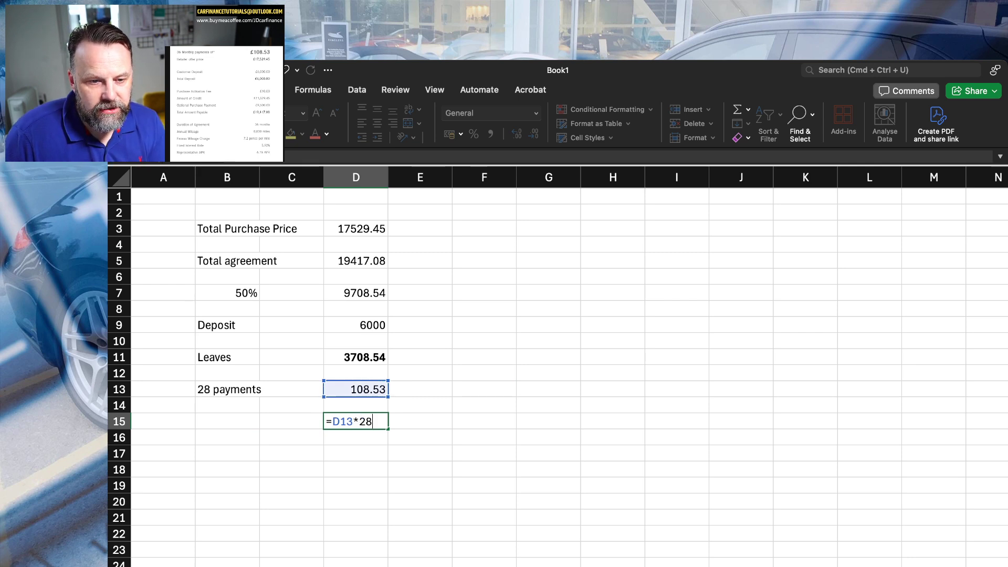
pyautogui.press('Return')
pyautogui.scroll(-1, 356, 419)
pyautogui.click(356, 420)
pyautogui.press('super+b')
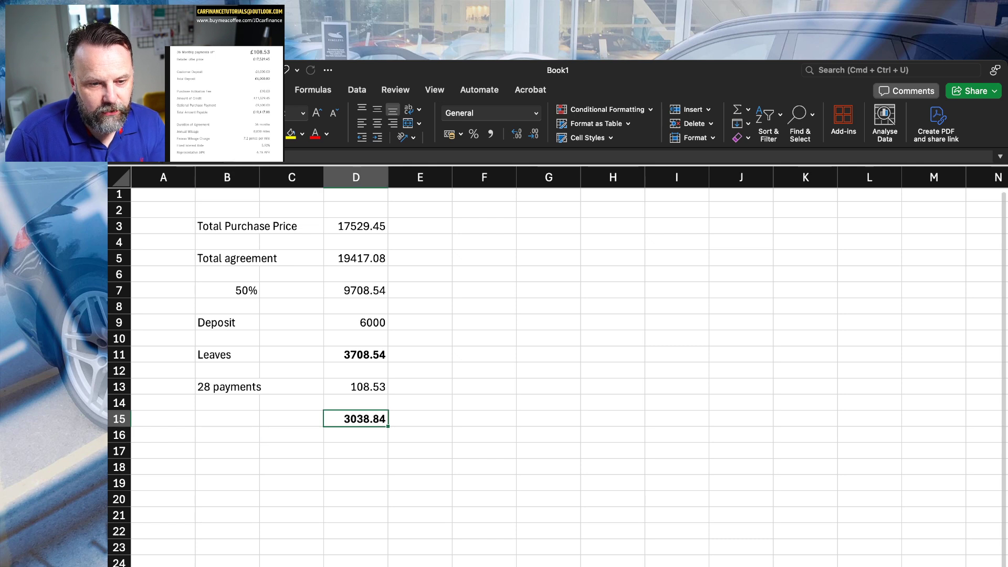
# Label row 17 "Total on agreement" in cell B17.
pyautogui.press('Down')
pyautogui.press('Down')
pyautogui.press('Left')
pyautogui.press('Left')
pyautogui.write('Total on agreement')
# Add the deposit and the payments total in D17 with =D9+D15 and make the result bold.
pyautogui.press('Right')
pyautogui.press('Right')
pyautogui.write('=')
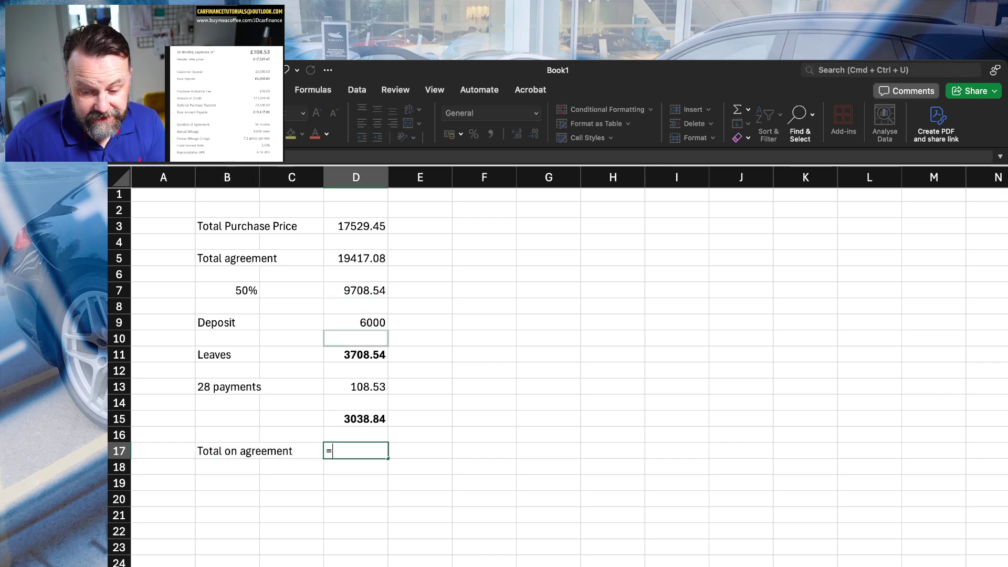
pyautogui.click(356, 323)
pyautogui.write('+')
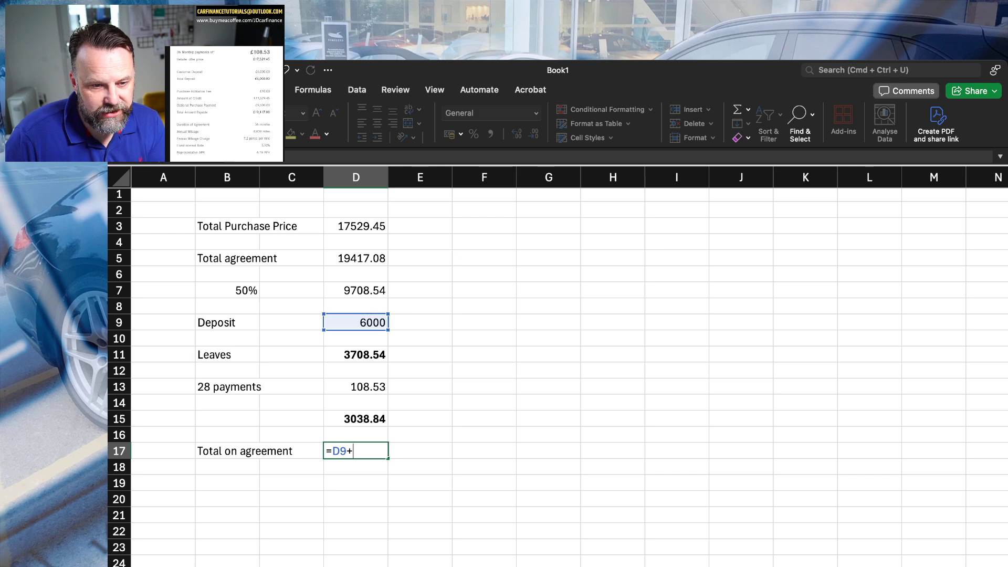
pyautogui.click(356, 419)
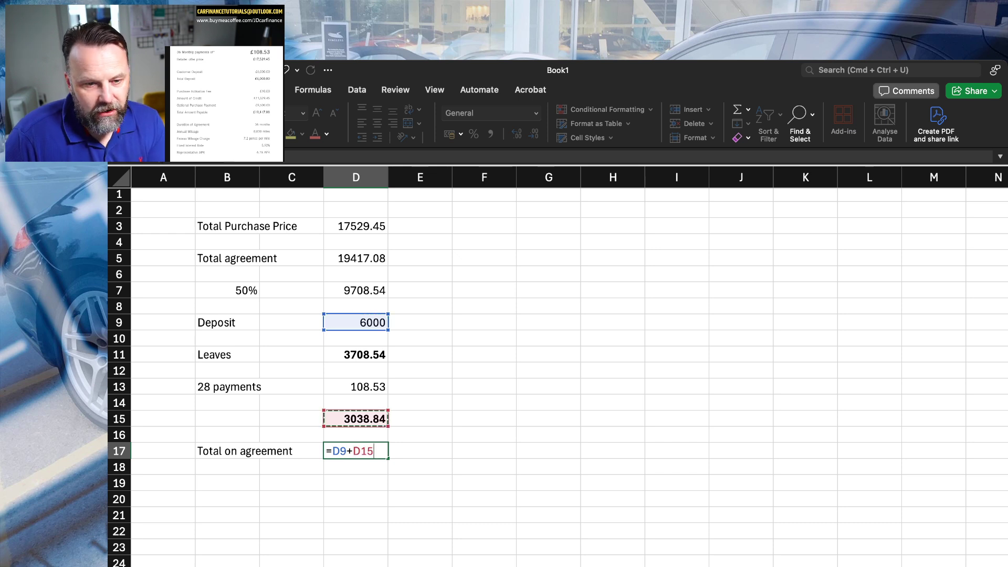
pyautogui.press('Return')
pyautogui.click(357, 451)
pyautogui.press('super+b')
# Add a "Settlement" row in row 19 with the amount 10121.04 in D19.
pyautogui.press('Down')
pyautogui.press('Down')
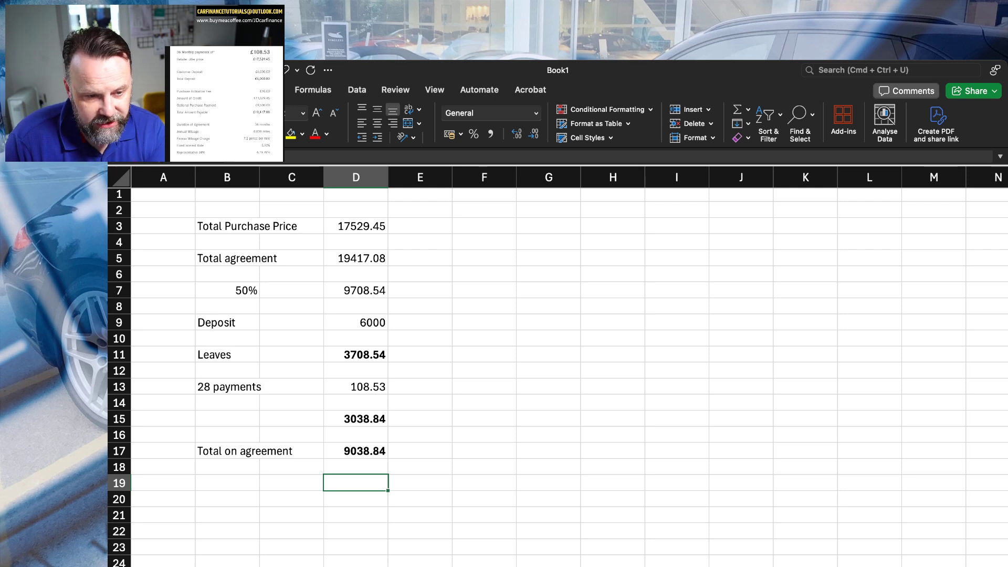
pyautogui.press('Left')
pyautogui.press('Left')
pyautogui.write('Settlement')
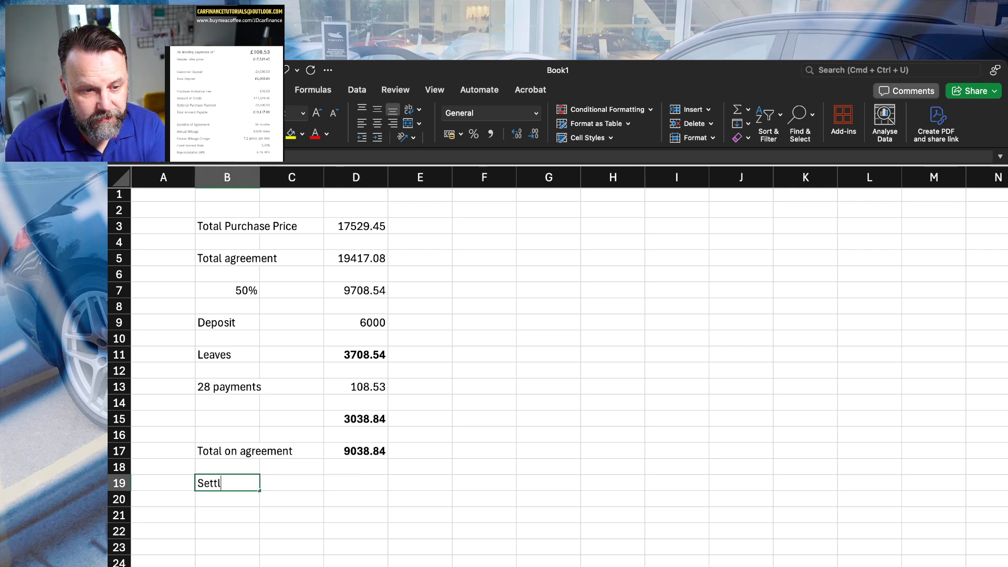
pyautogui.press('Right')
pyautogui.press('Right')
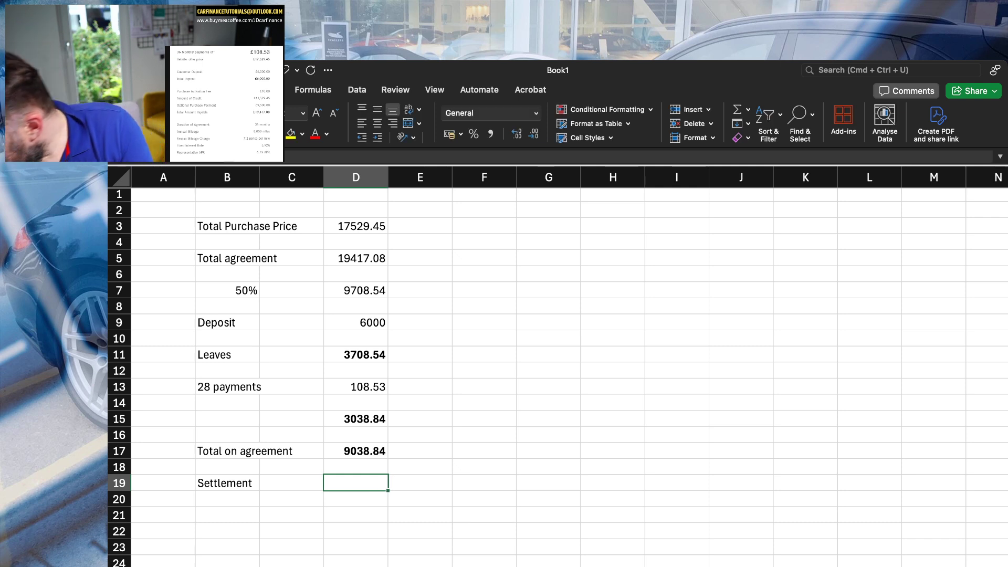
pyautogui.write('10')
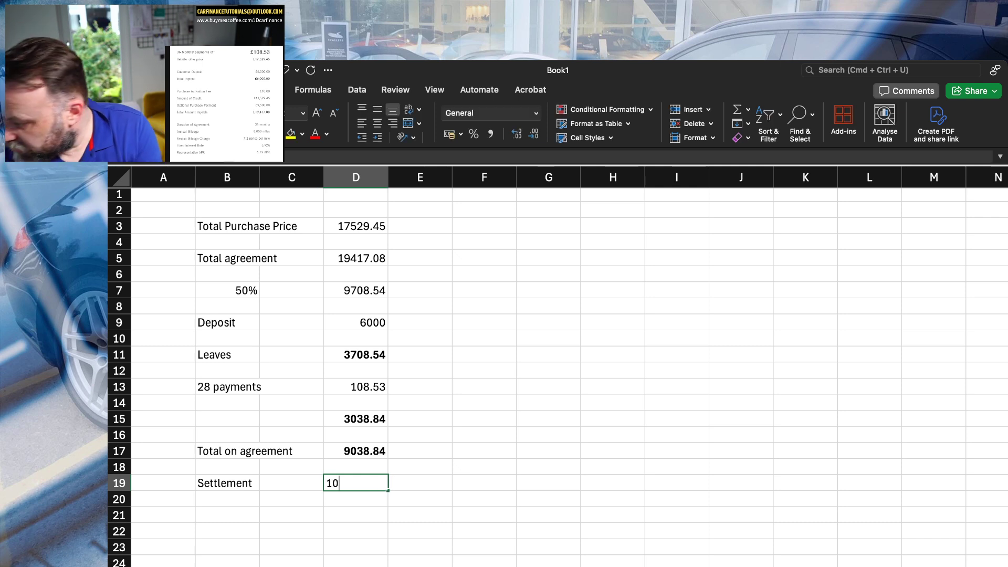
pyautogui.write('121.04')
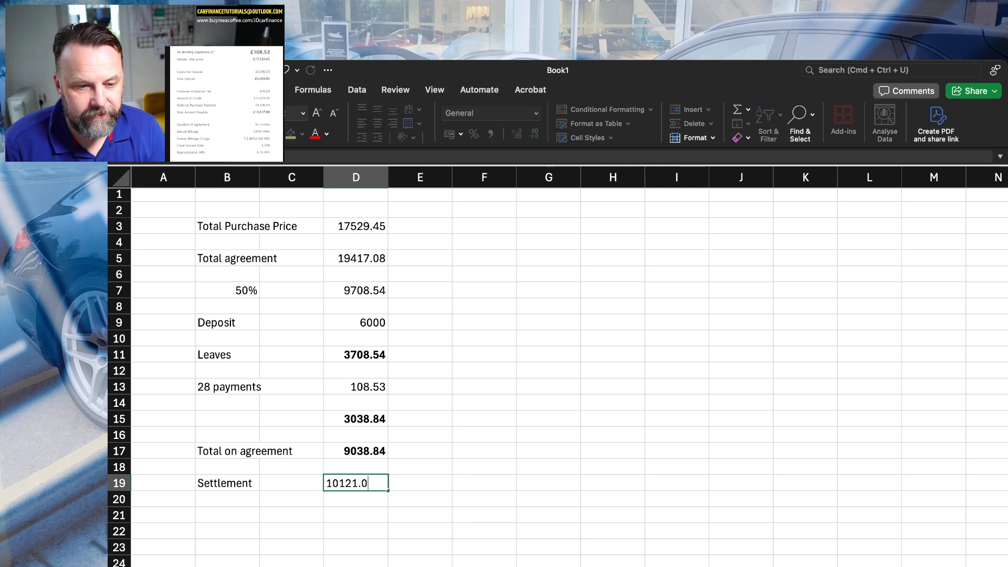
pyautogui.press('Return')
pyautogui.press('Return')
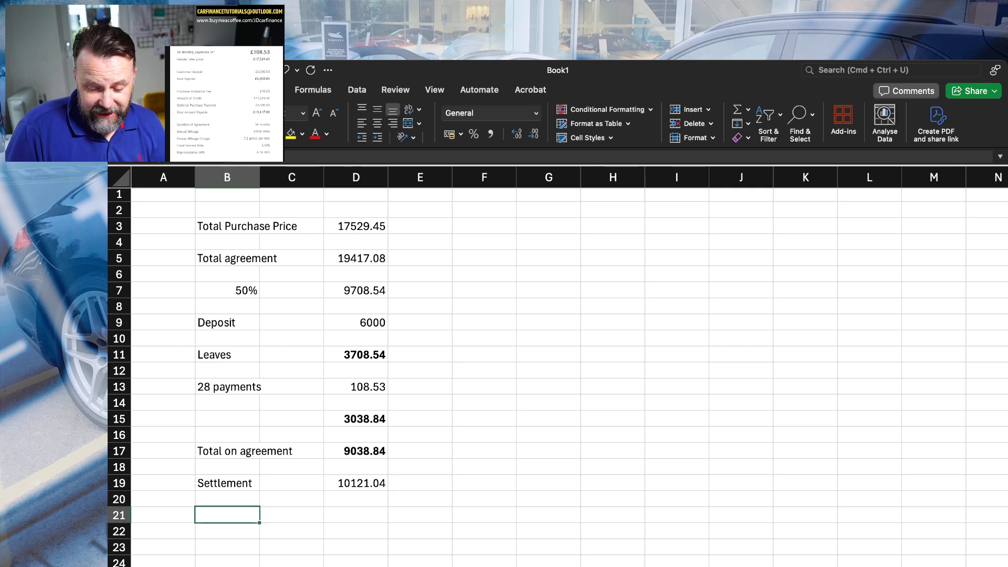
# Make the settlement amount in D19 bold.
pyautogui.press('Up')
pyautogui.press('Up')
pyautogui.press('Right')
pyautogui.press('Right')
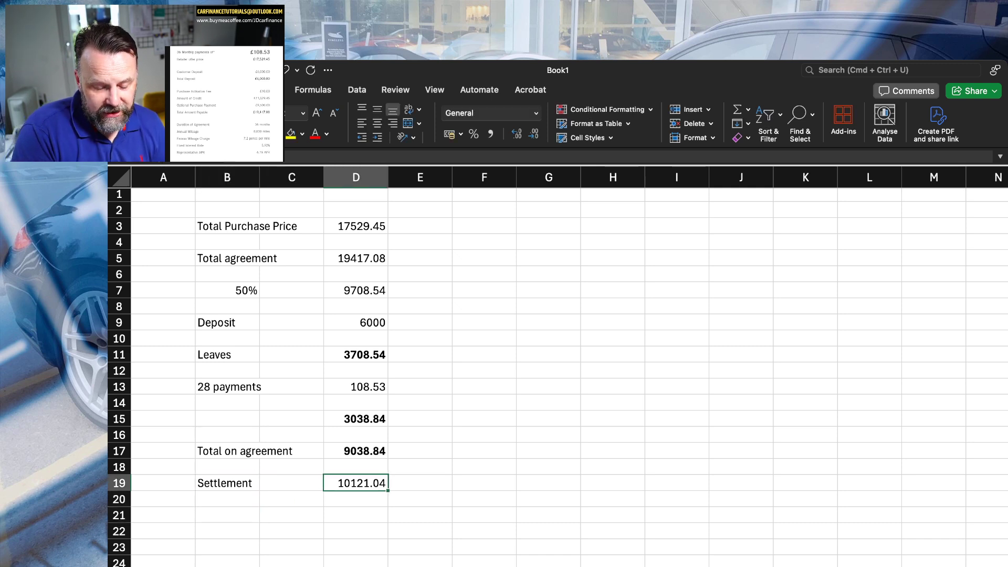
pyautogui.press('super+b')
# Add a "Best offer" row in row 21 with the label in B21 and the amount 7500 in D21.
pyautogui.press('Down')
pyautogui.press('Down')
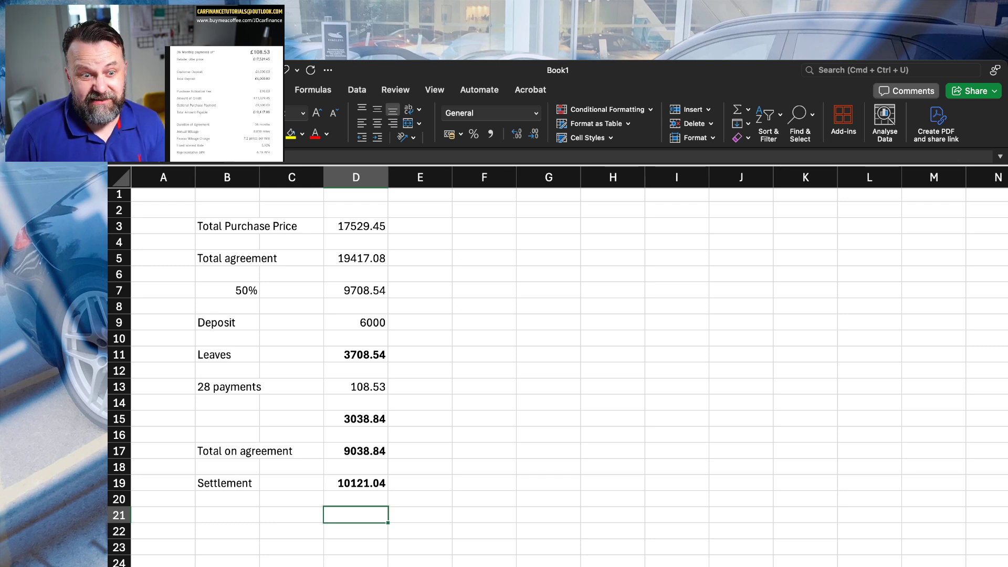
pyautogui.press('Left')
pyautogui.press('Left')
pyautogui.write('Best offee')
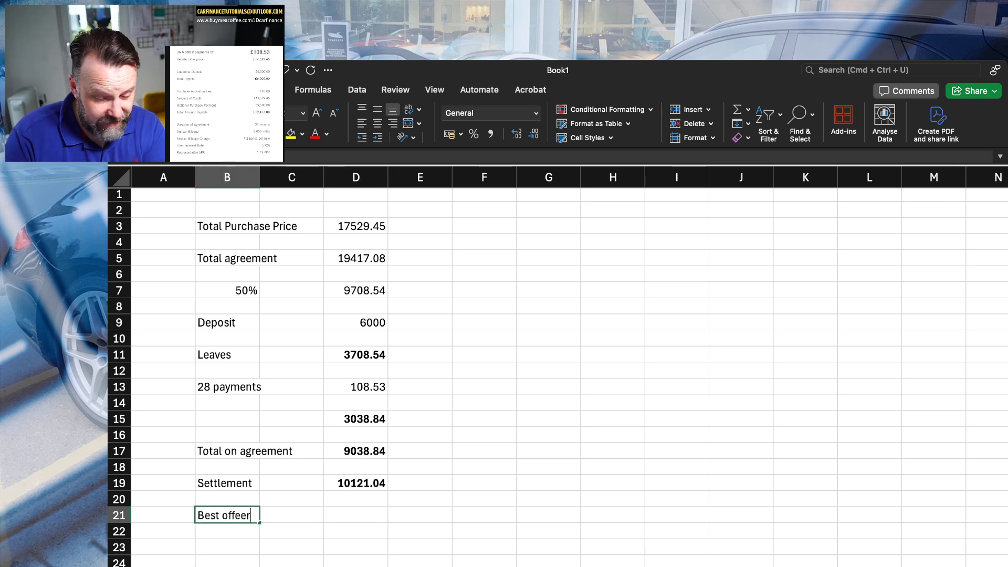
pyautogui.press('BackSpace')
pyautogui.write('r')
pyautogui.press('Right')
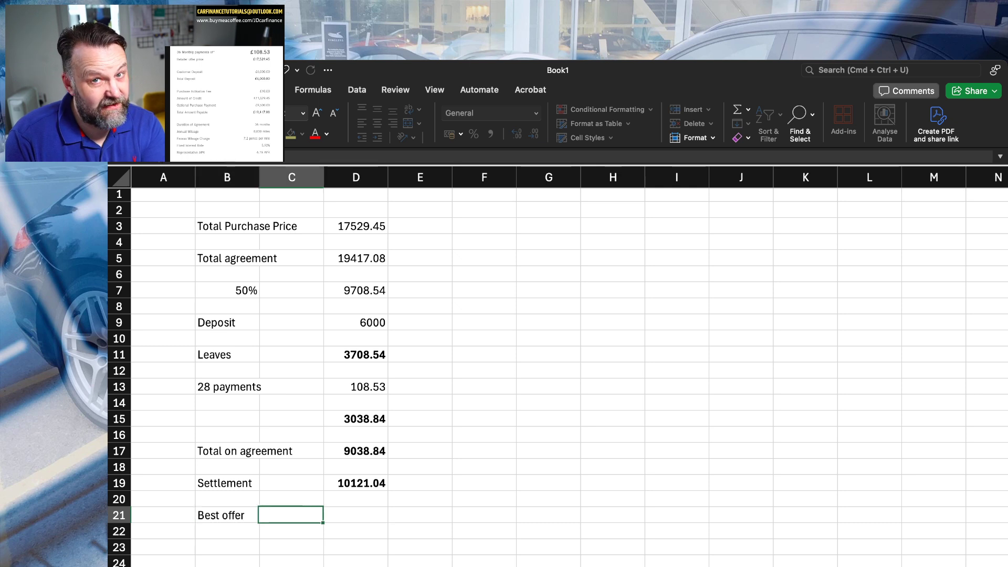
pyautogui.press('Right')
pyautogui.write('7500')
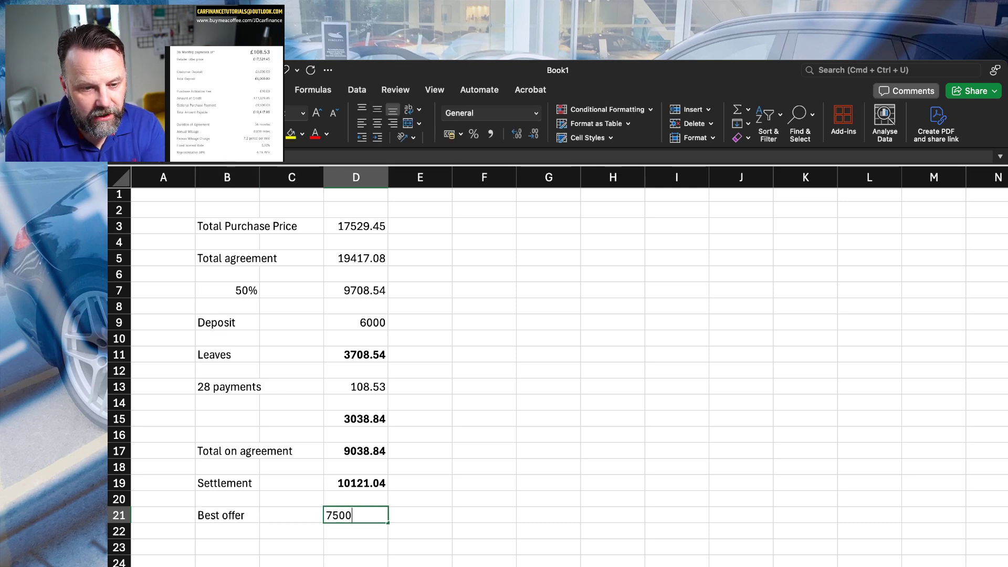
pyautogui.press('Return')
# Subtract the best offer from the settlement in D23 with =D19-D21 and make the result bold.
pyautogui.press('Down')
pyautogui.press('Right')
pyautogui.press('Right')
pyautogui.write('=')
pyautogui.press('Up')
pyautogui.press('Up')
pyautogui.press('Up')
pyautogui.press('Up')
pyautogui.press('Up')
pyautogui.press('Up')
pyautogui.press('Down')
pyautogui.press('Down')
pyautogui.write('-')
pyautogui.press('Up')
pyautogui.press('Up')
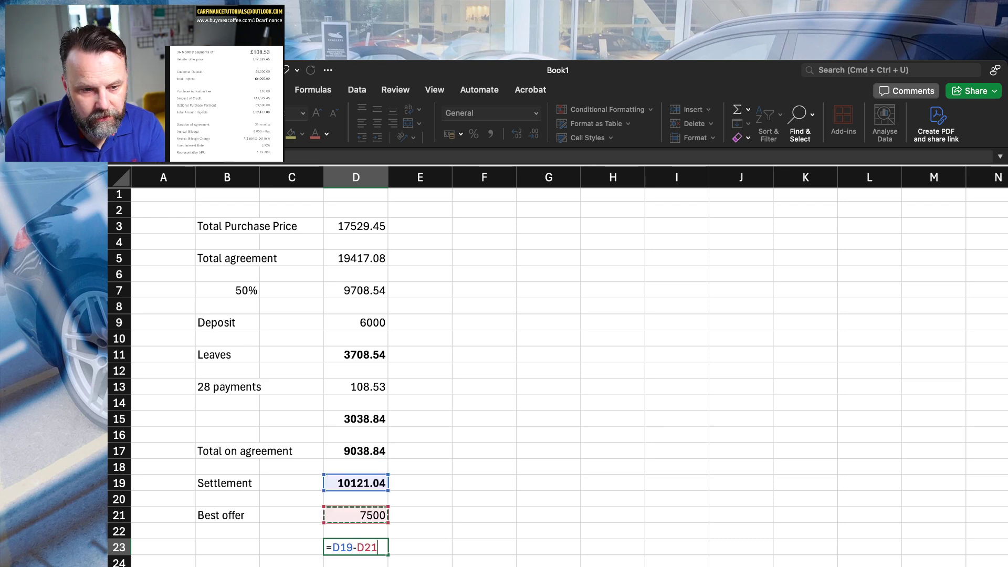
pyautogui.press('Return')
pyautogui.click(356, 547)
pyautogui.press('super+b')
# Format the 50% amount in D7 in red, bold text.
pyautogui.click(356, 483)
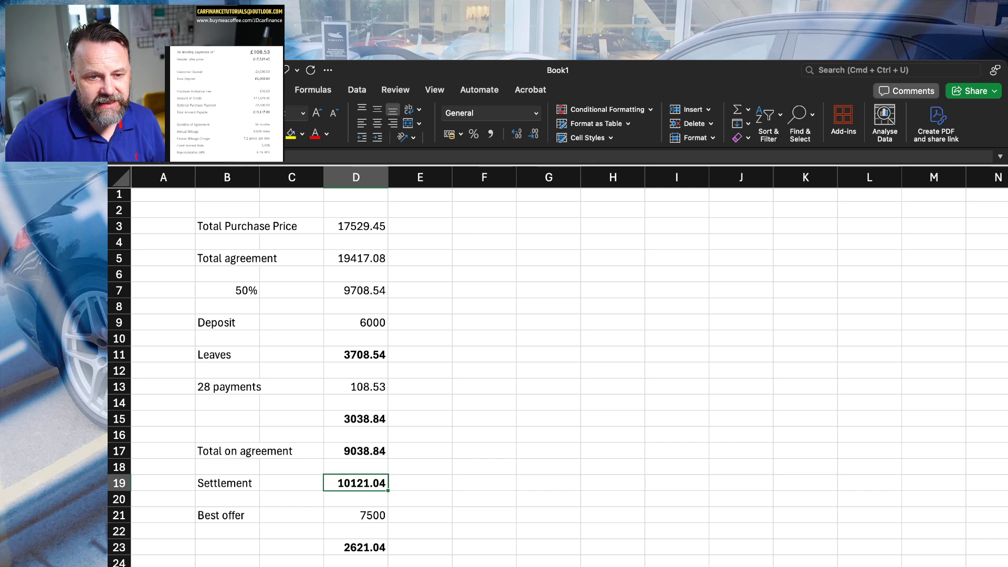
pyautogui.click(356, 291)
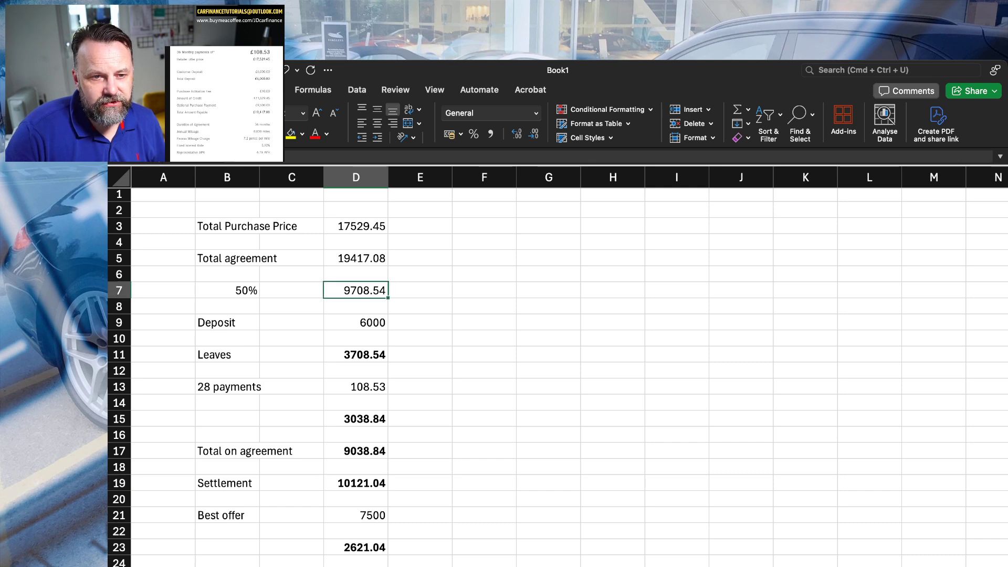
pyautogui.click(316, 133)
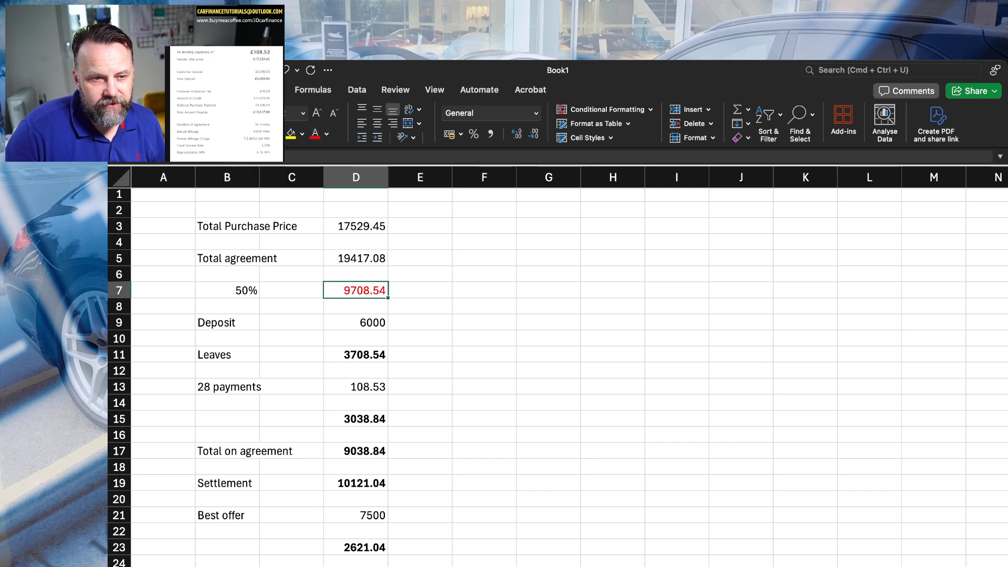
pyautogui.press('super+b')
# Colour the "Total on agreement" amount in D17 red.
pyautogui.scroll(3, 557, 368)
pyautogui.scroll(-2, 557, 368)
pyautogui.scroll(-1, 557, 368)
pyautogui.click(417, 477)
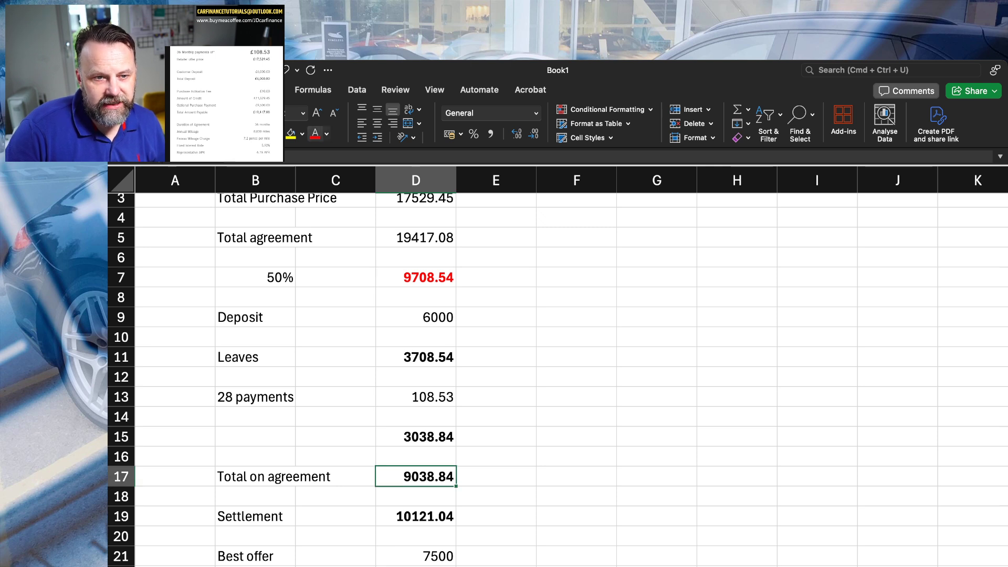
pyautogui.click(315, 134)
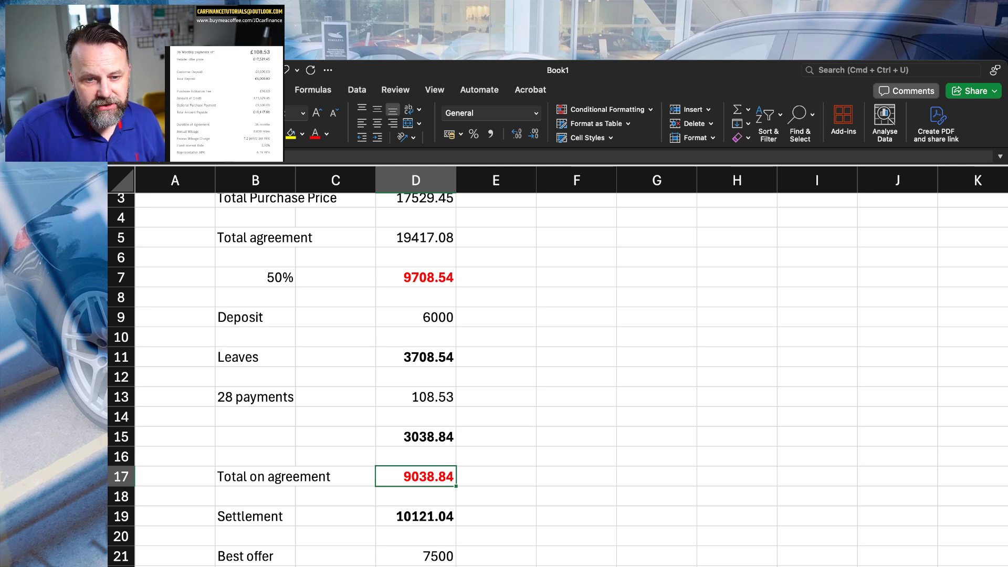
# Calculate the shortfall between the 50% amount and the total on agreement in F10 with =D7-D17.
pyautogui.click(576, 337)
pyautogui.write('=')
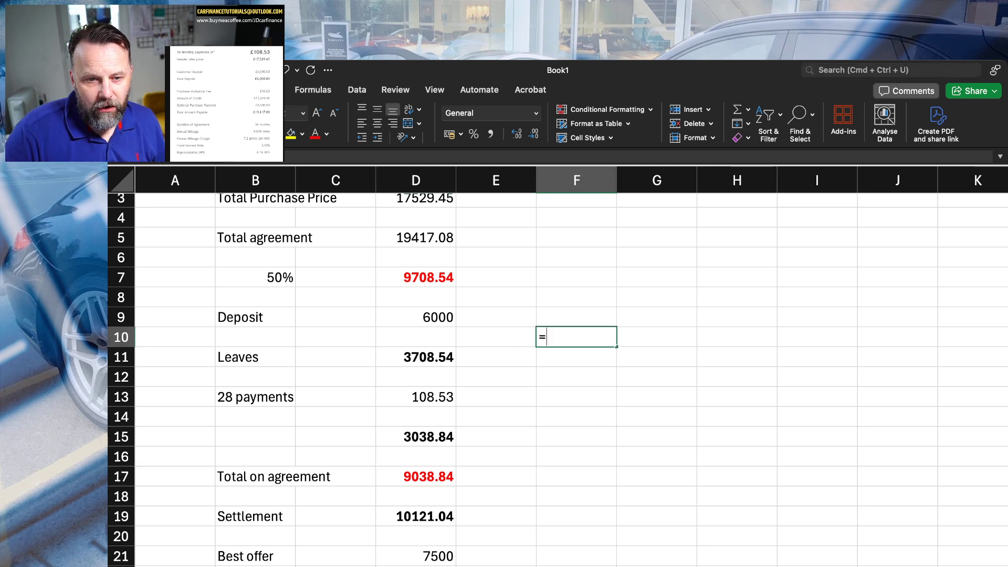
pyautogui.click(416, 277)
pyautogui.write('-')
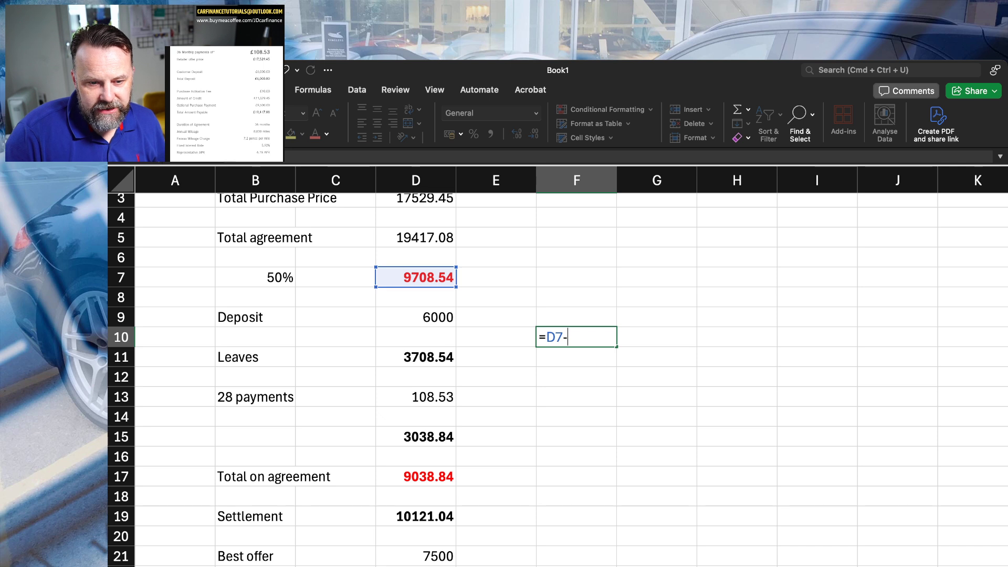
pyautogui.click(416, 477)
pyautogui.press('Return')
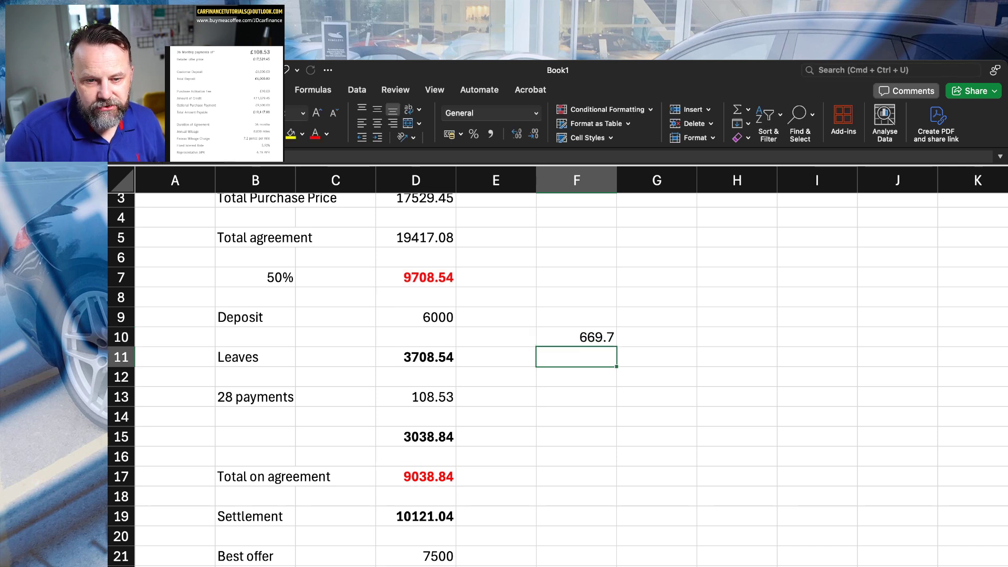
# Format the shortfall in F10 in bold, red text.
pyautogui.click(577, 337)
pyautogui.press('super+b')
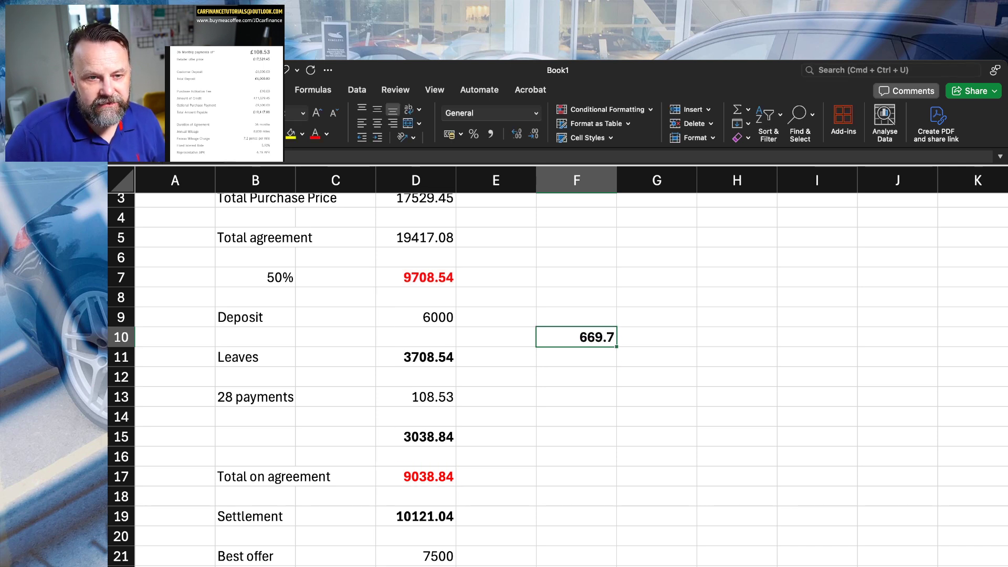
pyautogui.click(316, 133)
pyautogui.click(816, 437)
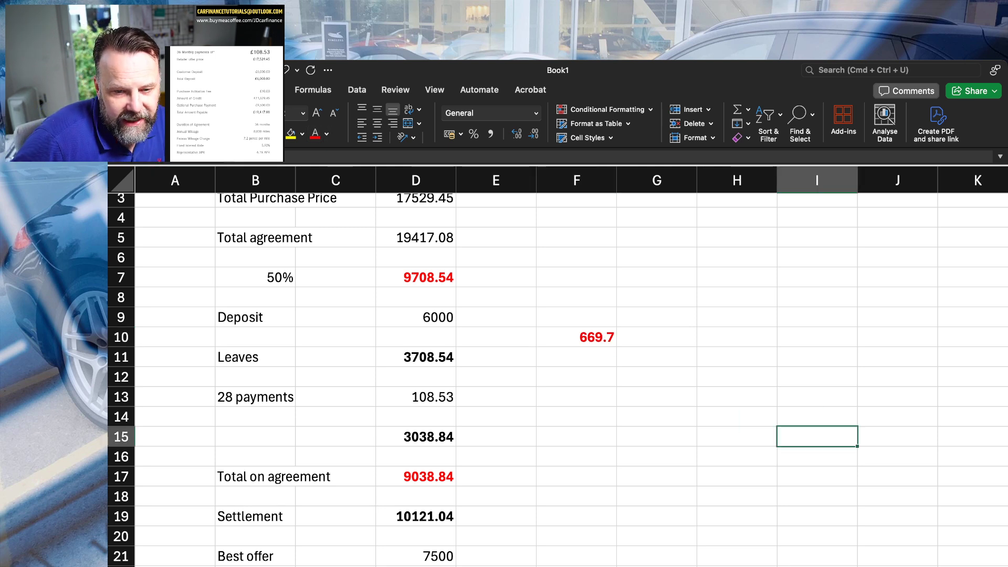
pyautogui.scroll(-2, 557, 368)
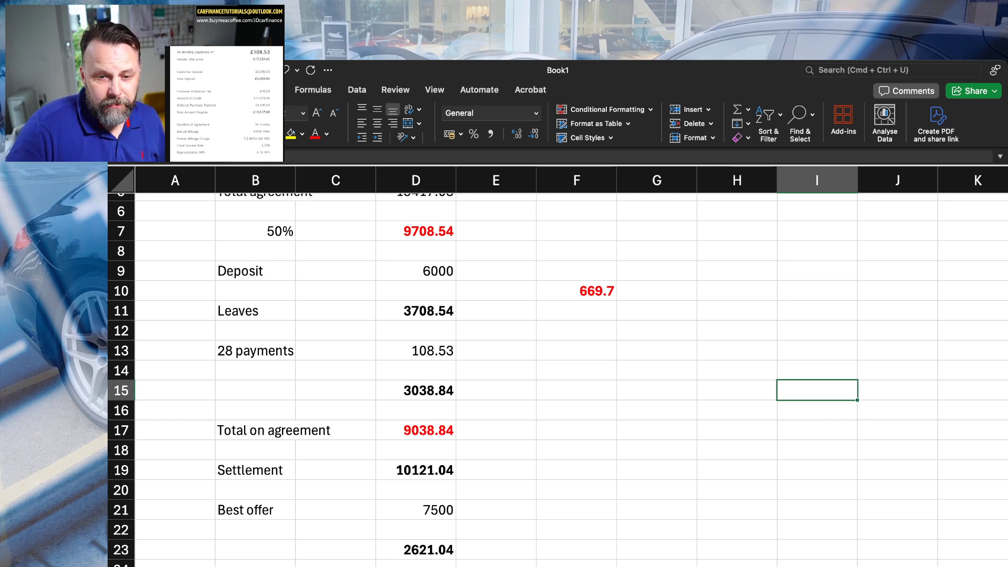
pyautogui.click(577, 290)
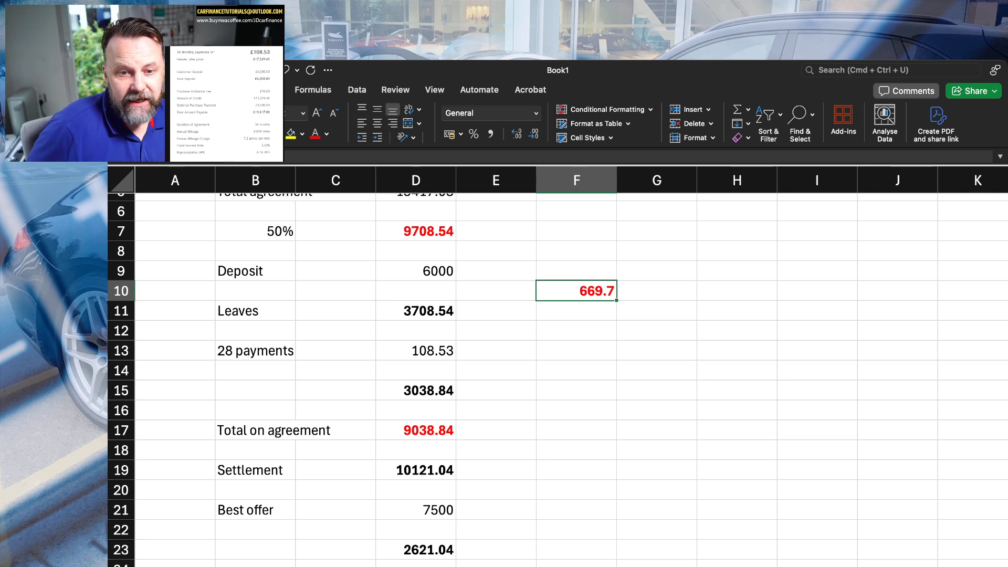
pyautogui.scroll(-1, 558, 384)
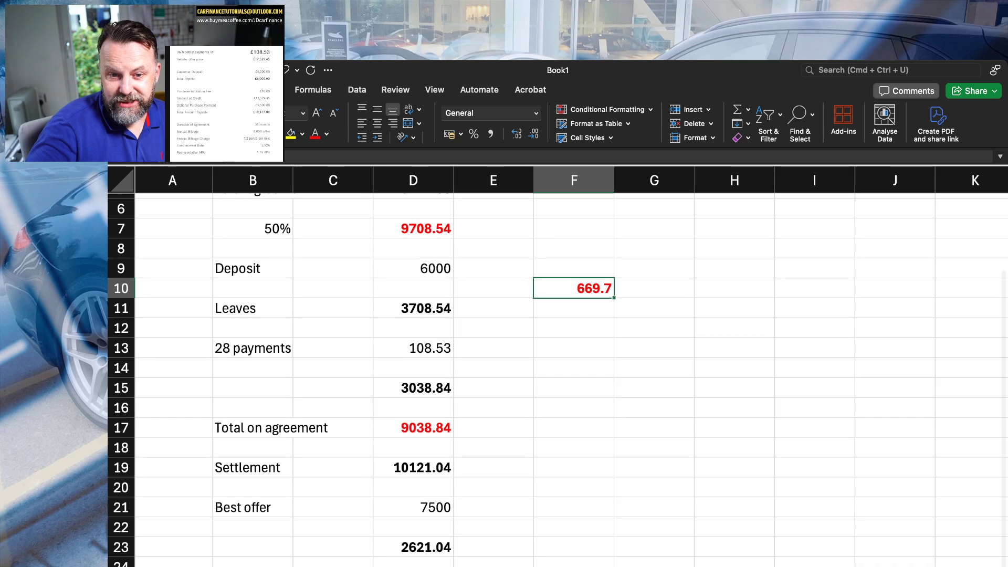
pyautogui.scroll(3, 558, 380)
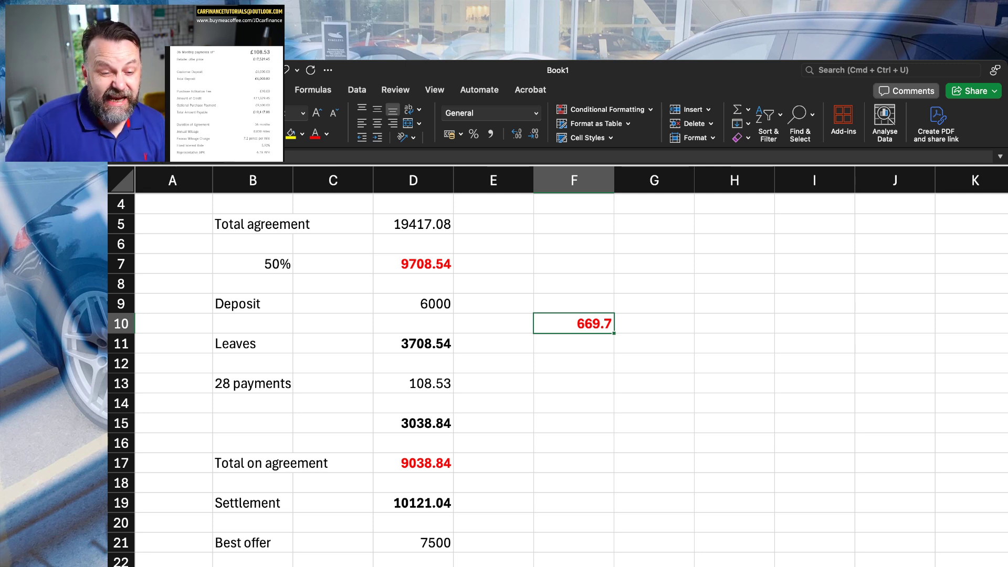
pyautogui.scroll(-3, 557, 368)
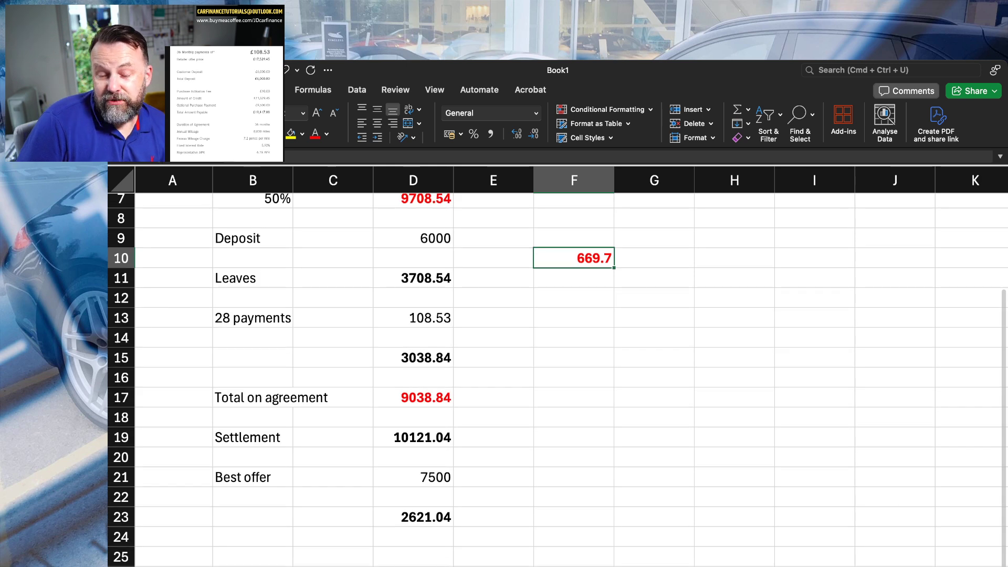
pyautogui.scroll(-2, 558, 368)
pyautogui.scroll(5, 558, 368)
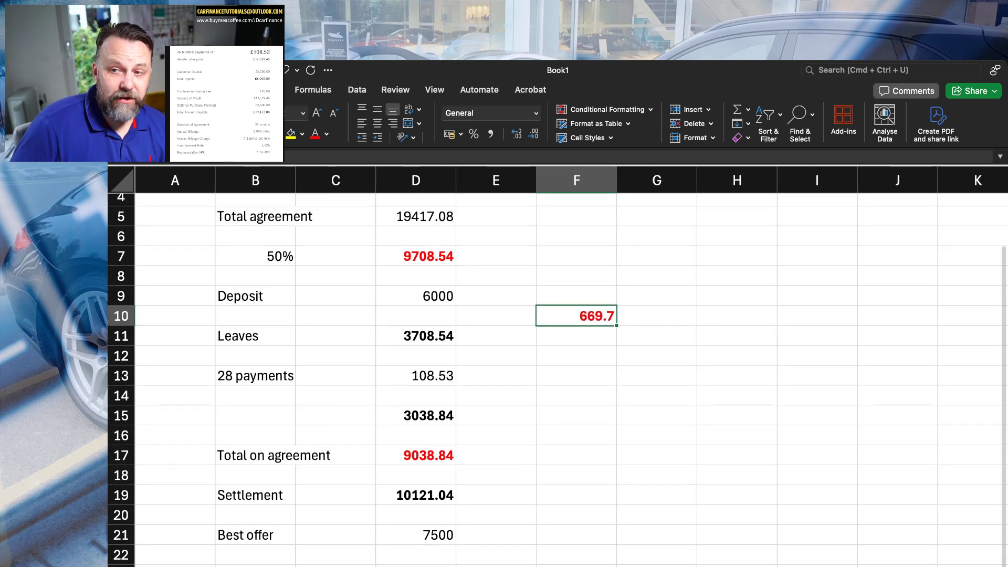